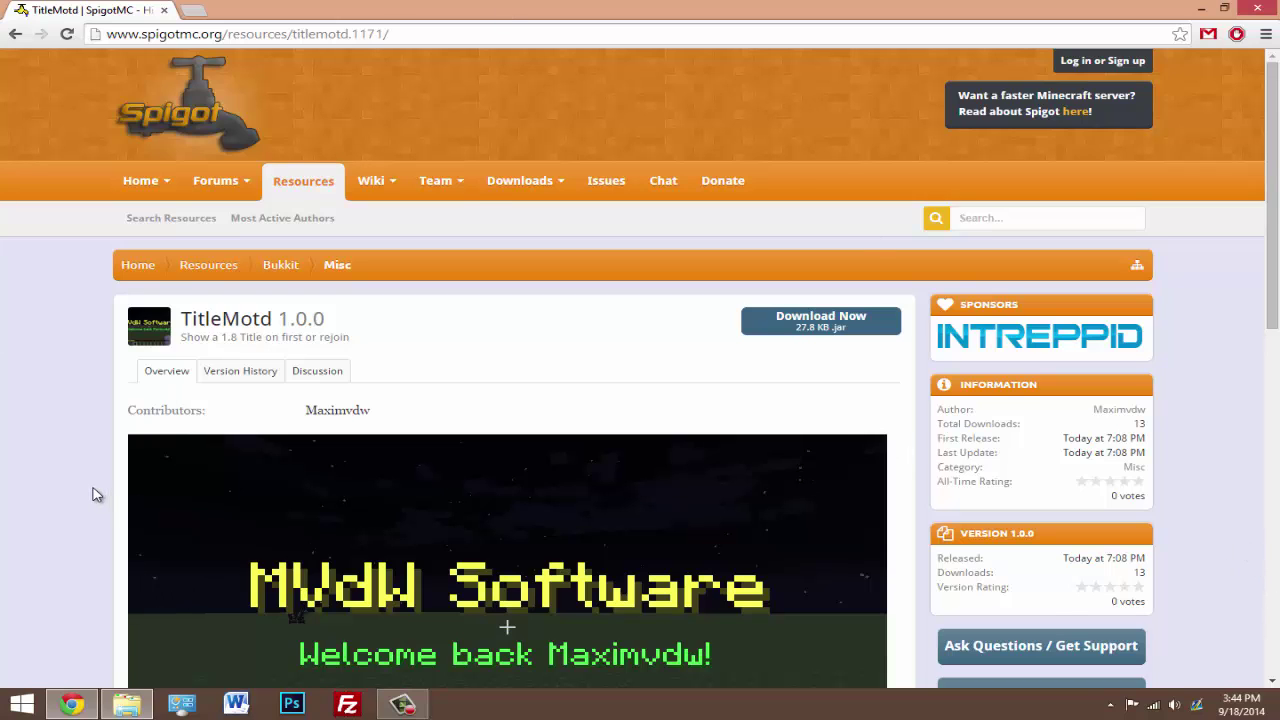
- Look over the TitleMotd resource page and download version 1.0.0 of the plugin
scroll(94, 490, down, 3)
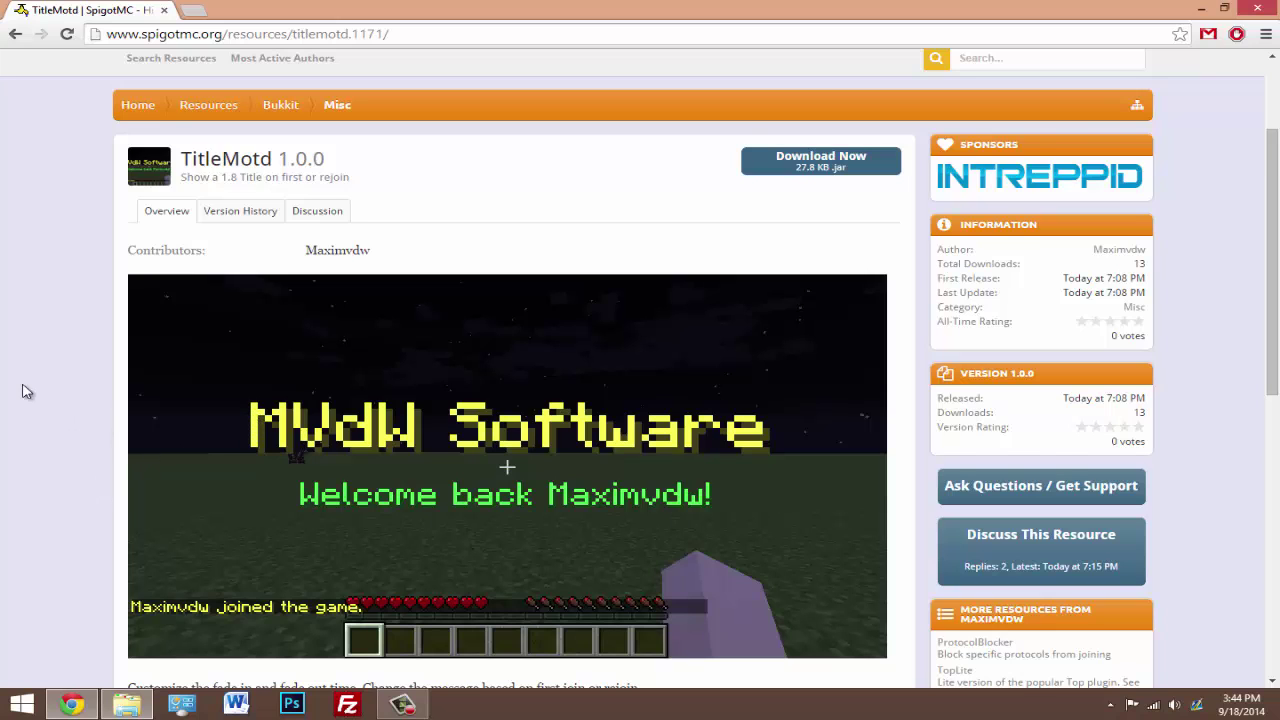
scroll(30, 395, down, 2)
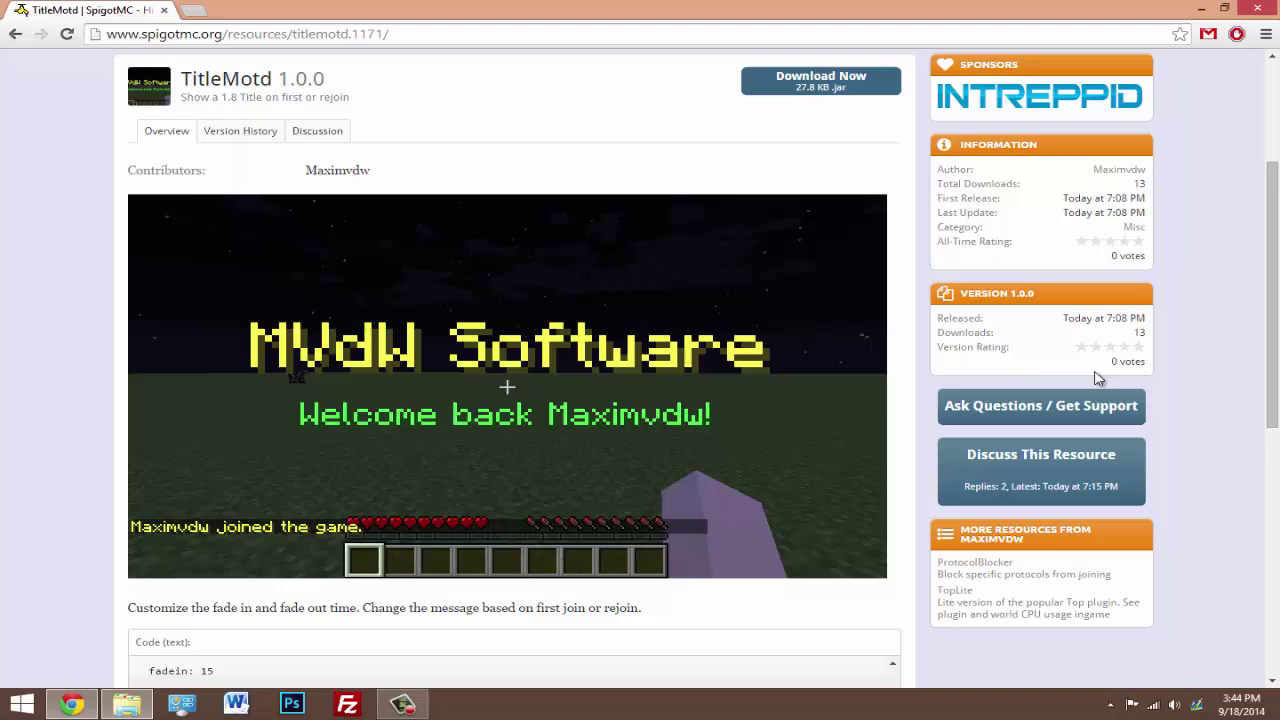
scroll(80, 410, down, 5)
scroll(95, 430, up, 8)
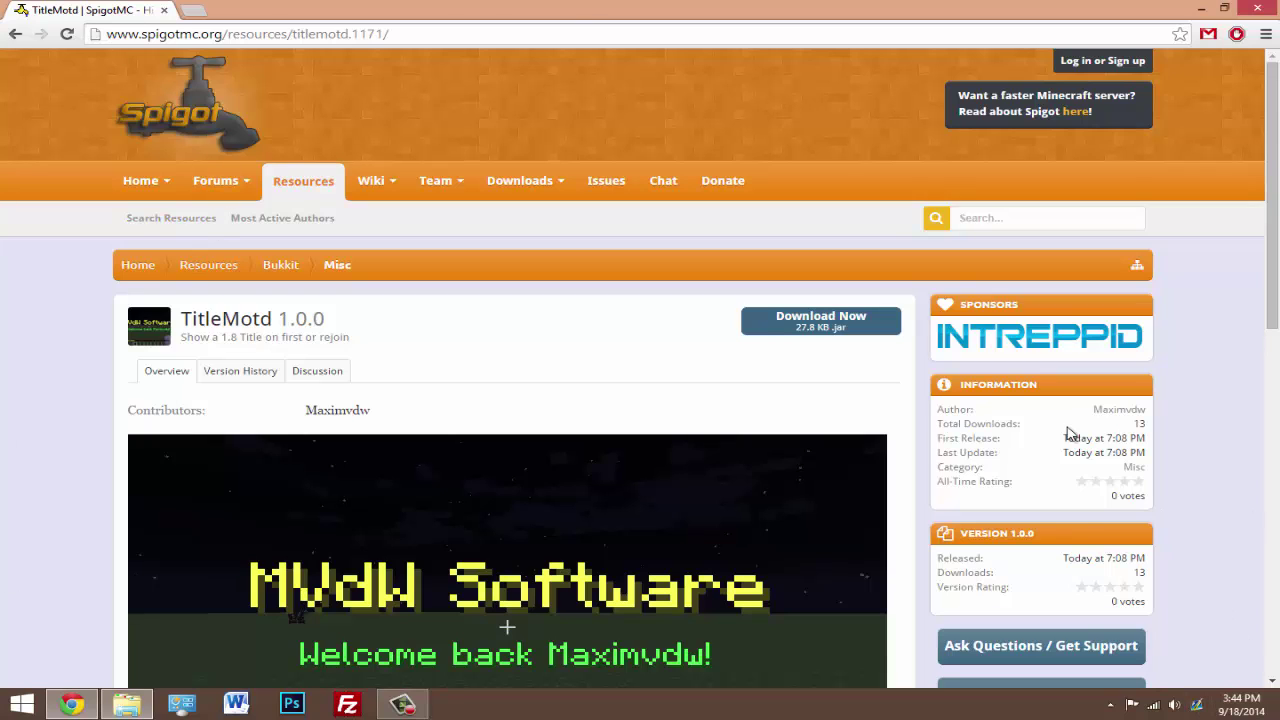
click(809, 322)
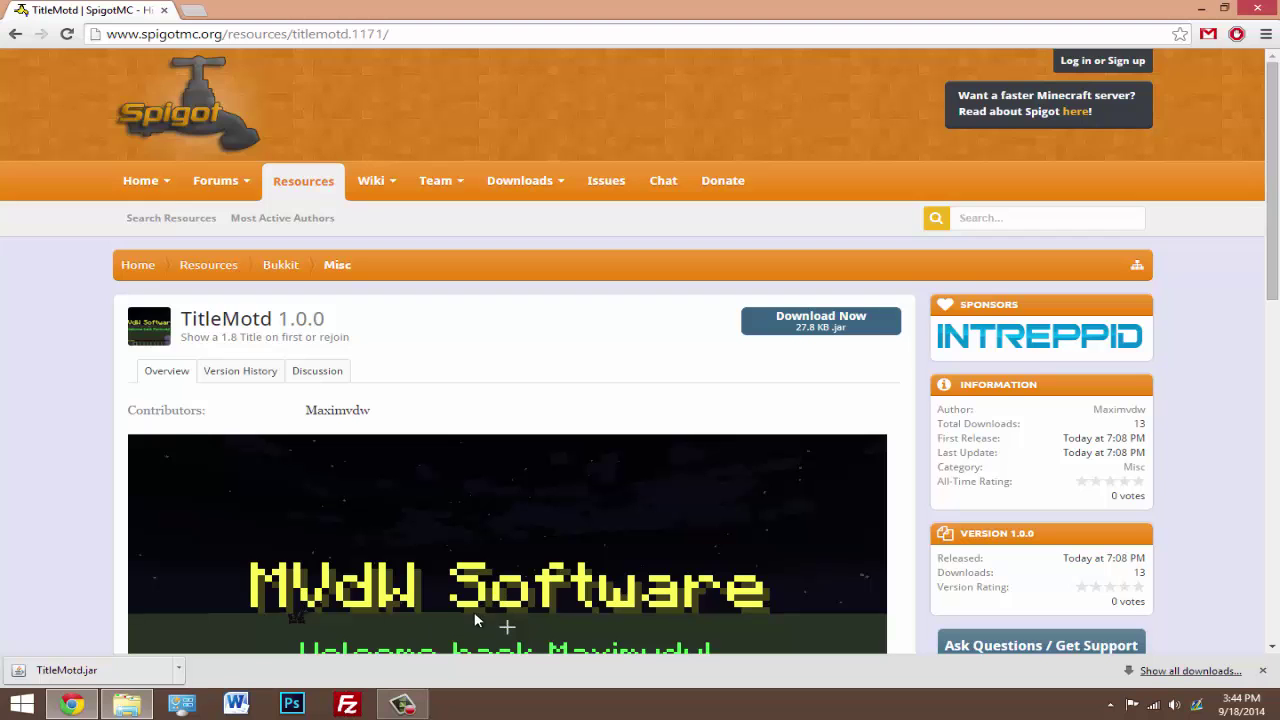
- Copy the downloaded TitleMotd.jar into the server's plugins folder, and launch the server with the start batch file in Spigot Server
click(126, 704)
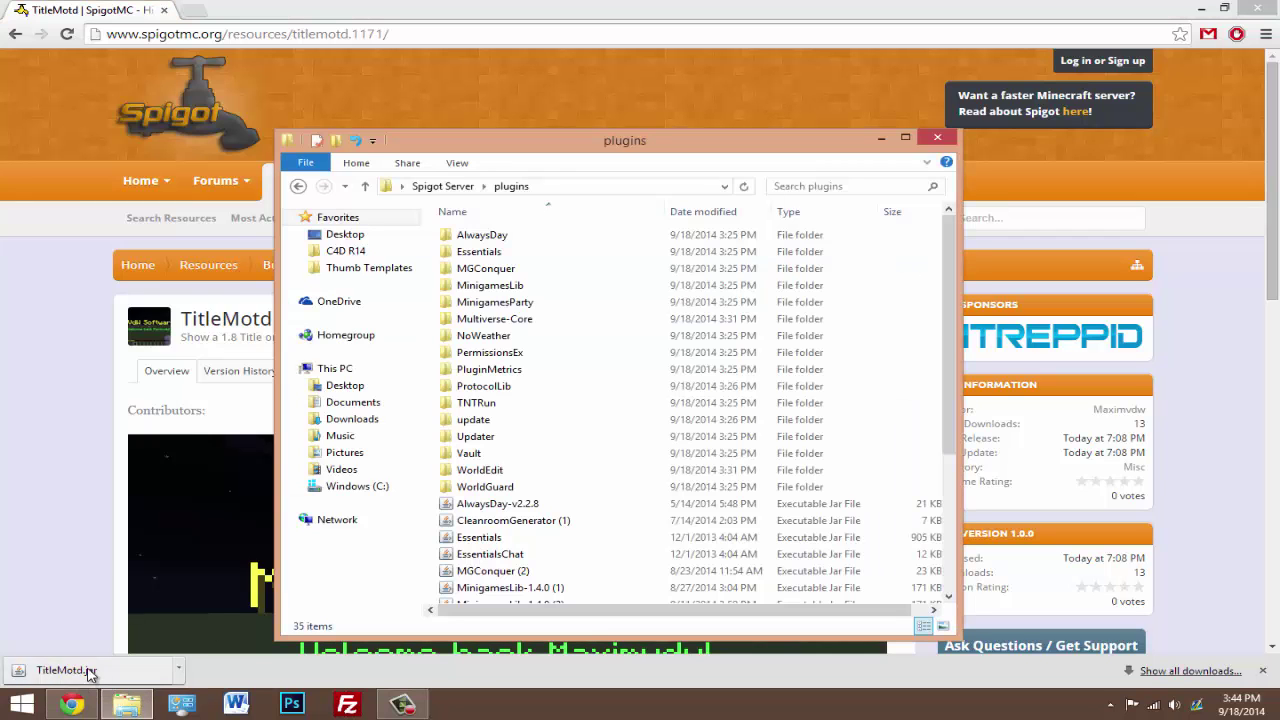
drag(88, 675, 432, 487)
click(298, 186)
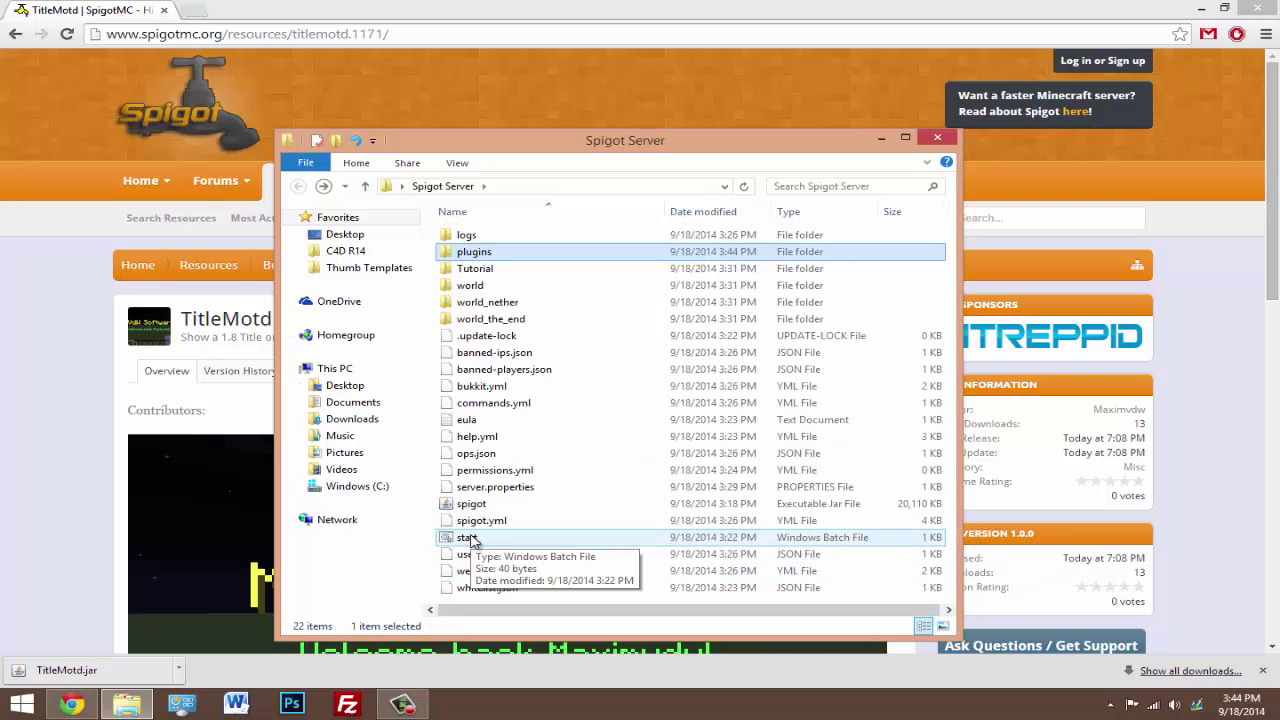
key(Return)
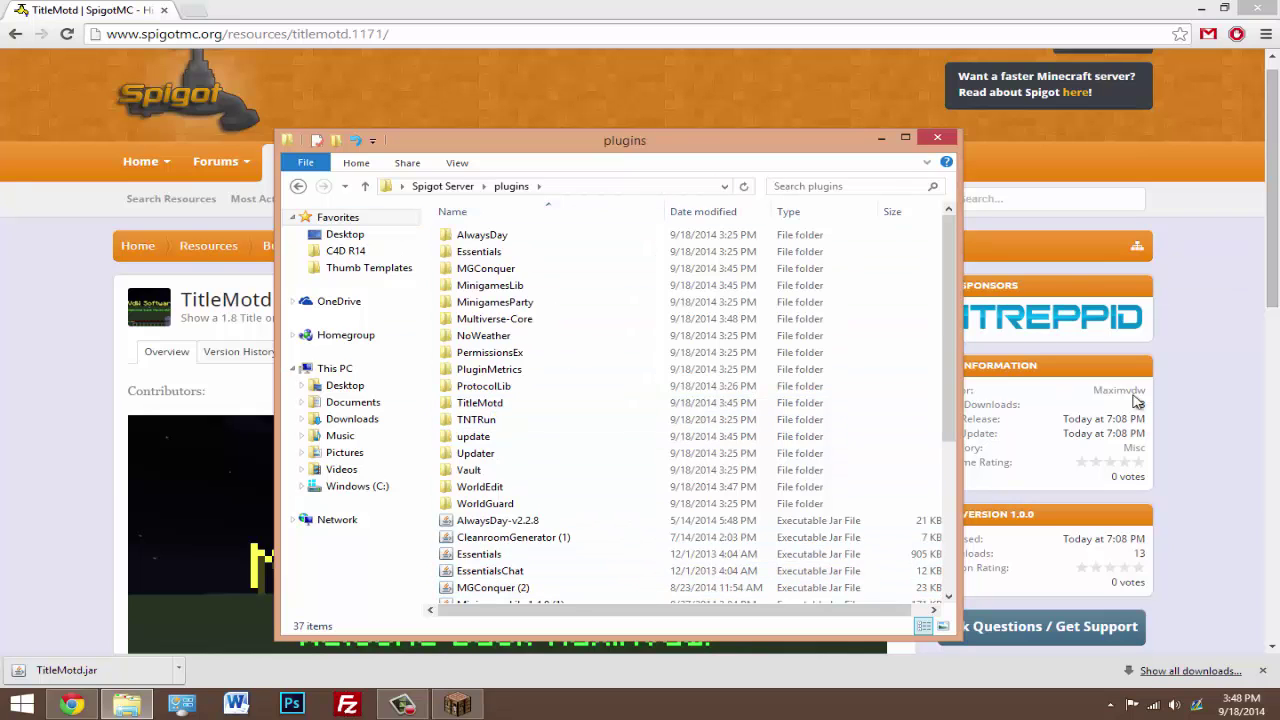
- Open config.yml from the TitleMotd folder inside plugins in the text editor
double_click(526, 403)
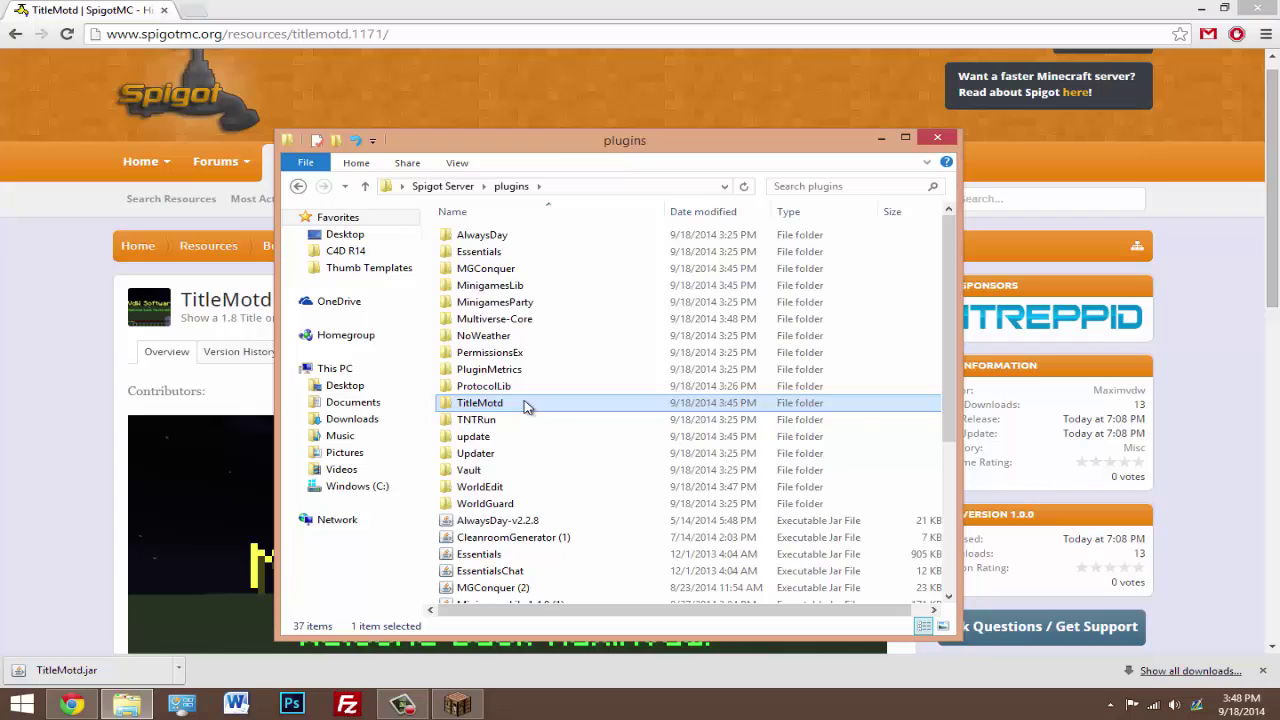
click(497, 244)
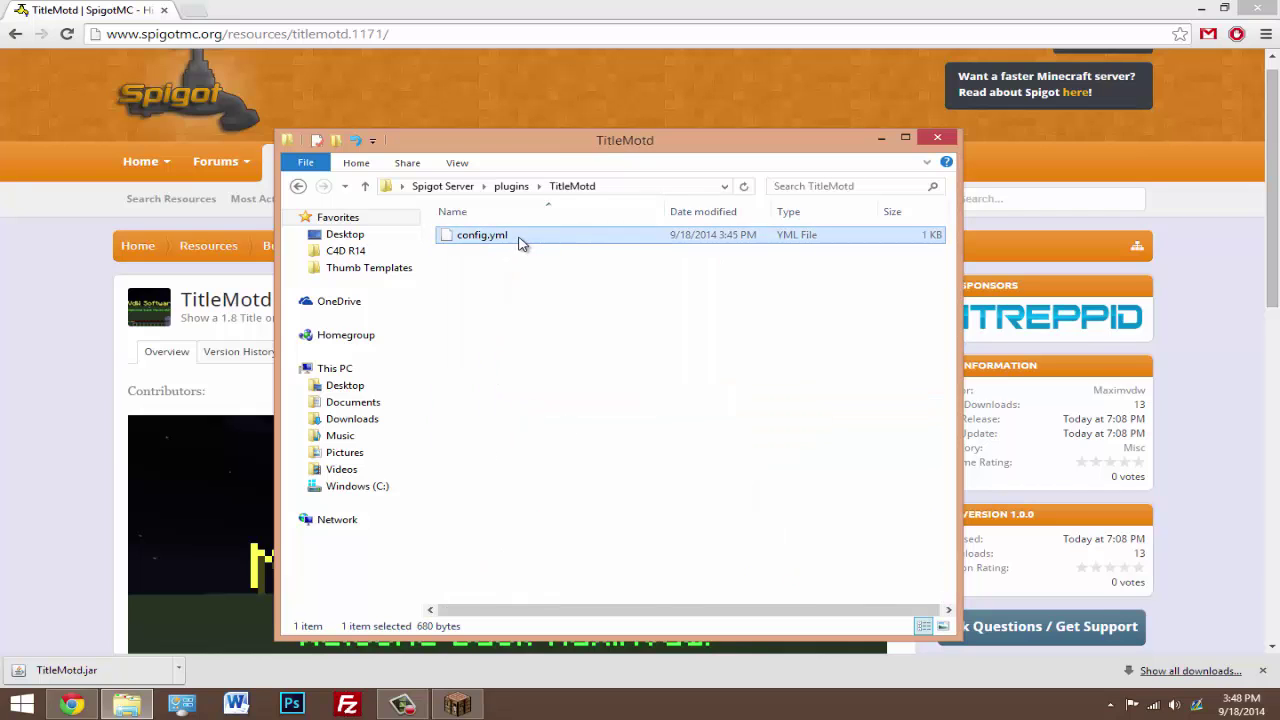
right_click(528, 244)
click(583, 265)
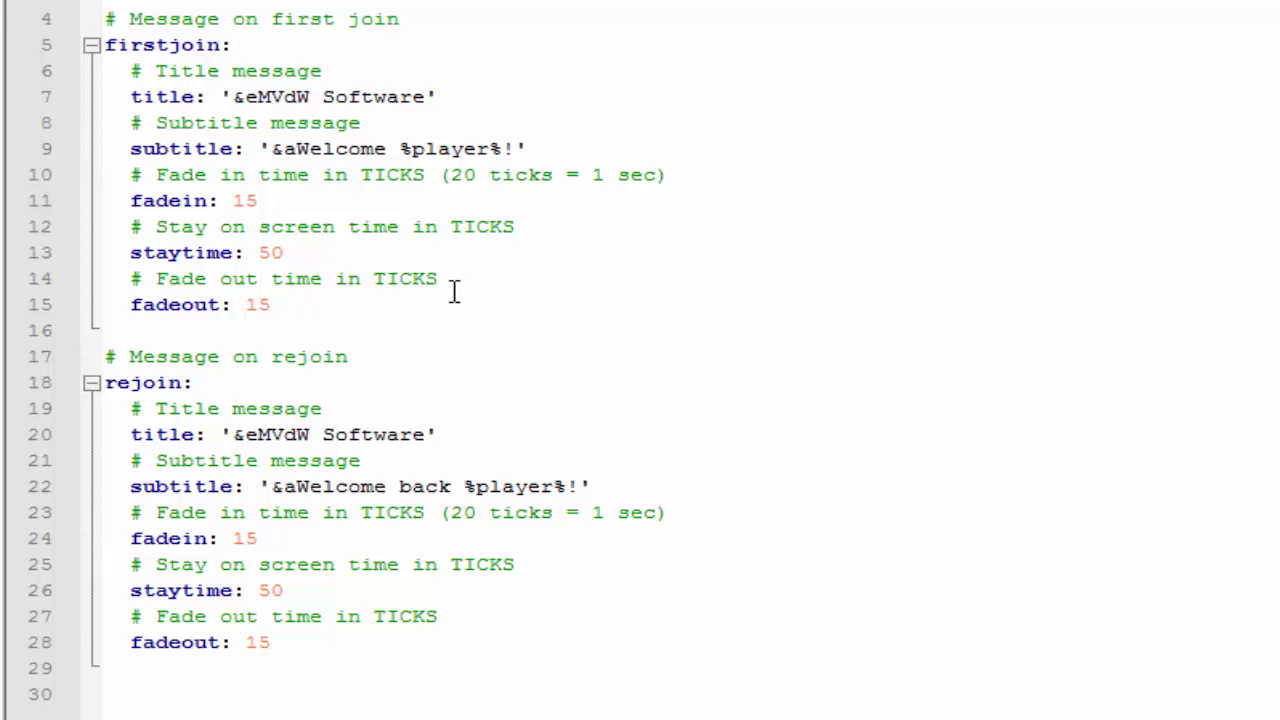
- Examine the firstjoin and rejoin message sections of the config file
mouse_move(451, 302)
mouse_down()
mouse_move(110, 88)
mouse_move(113, 65)
mouse_up()
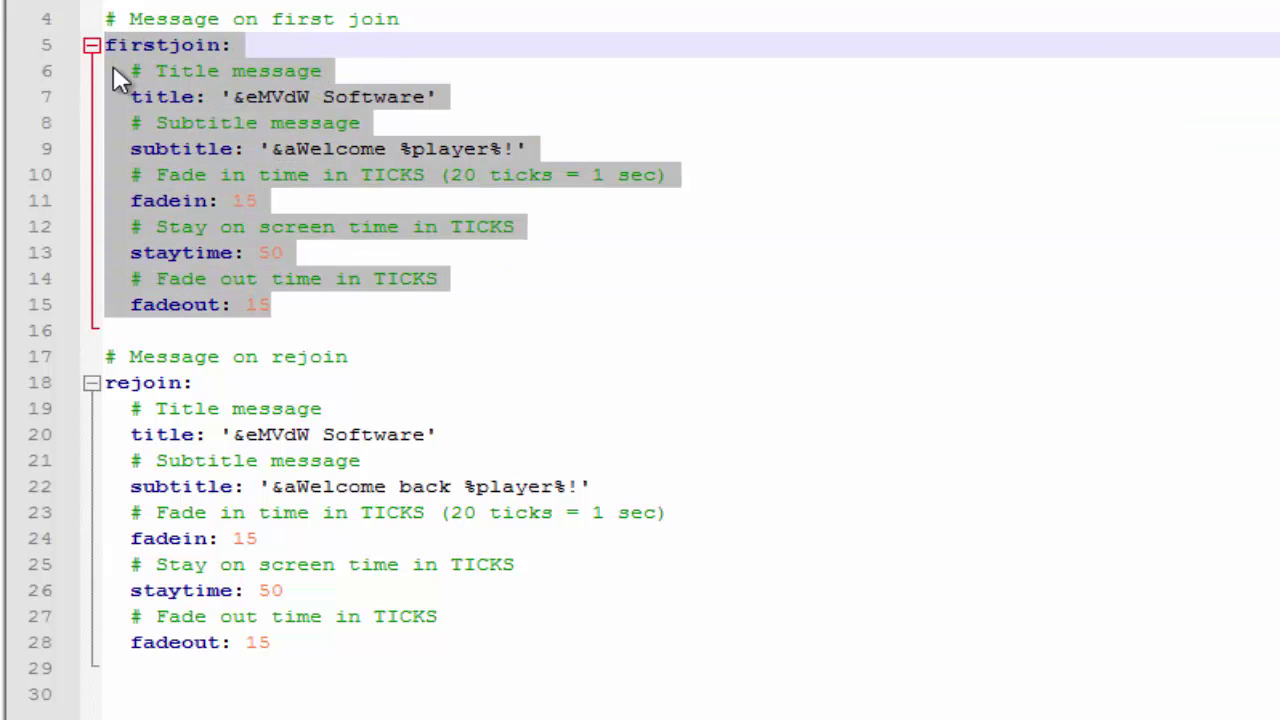
click(288, 303)
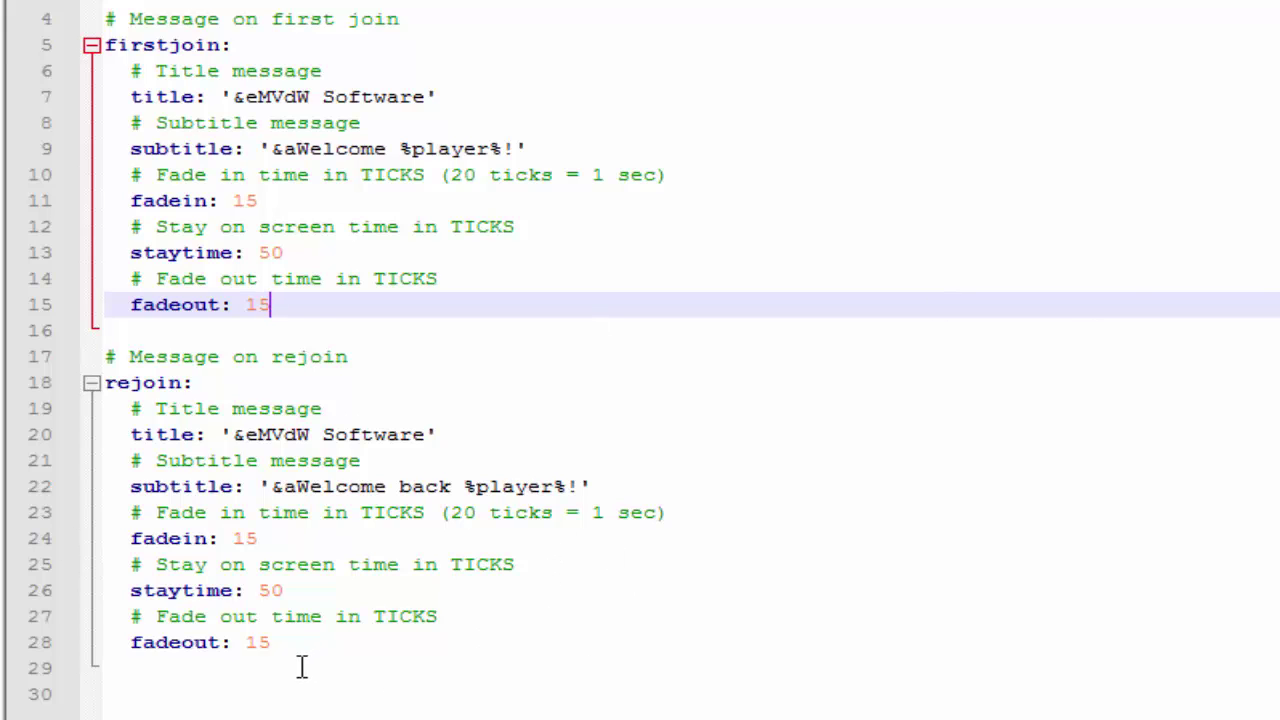
drag(352, 643, 43, 390)
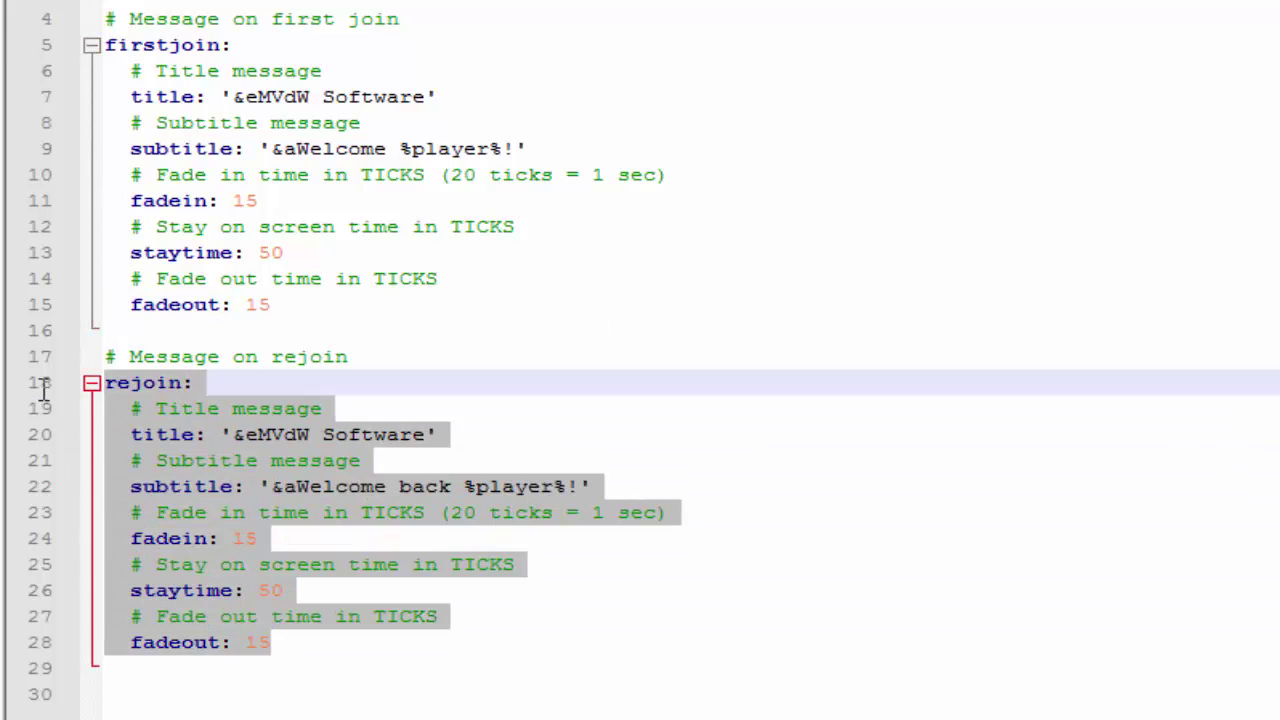
click(367, 640)
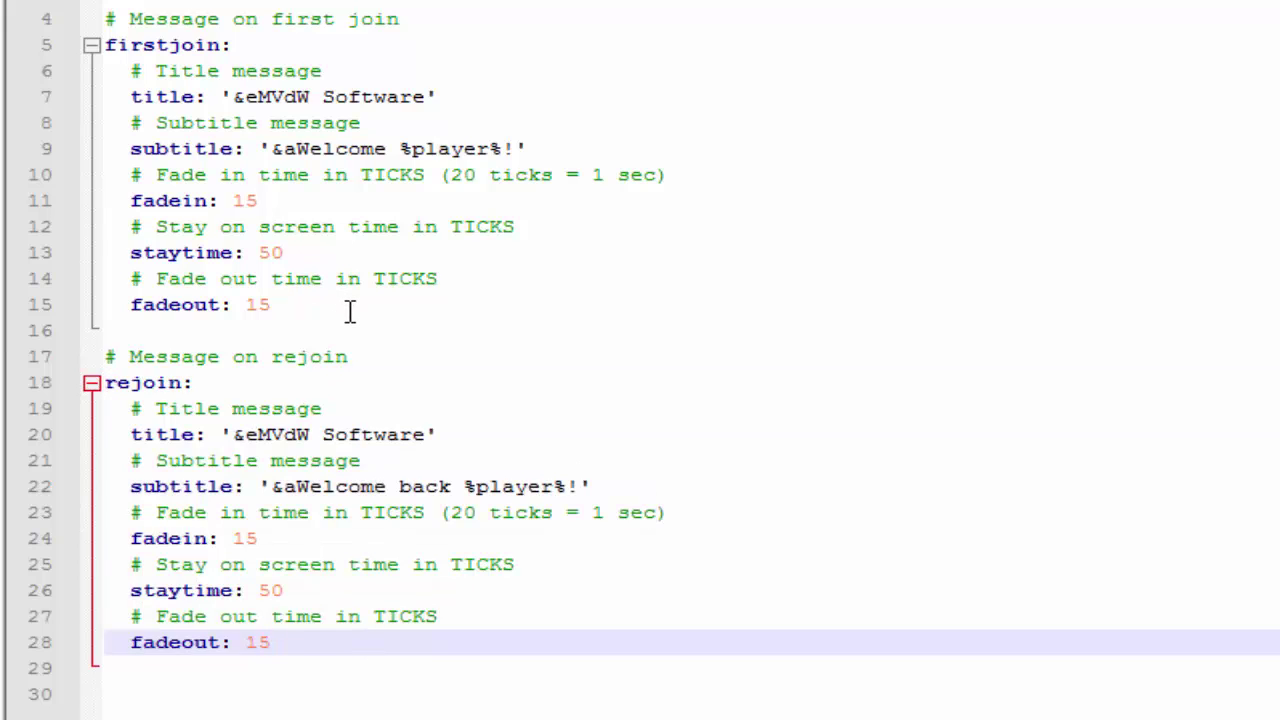
click(117, 46)
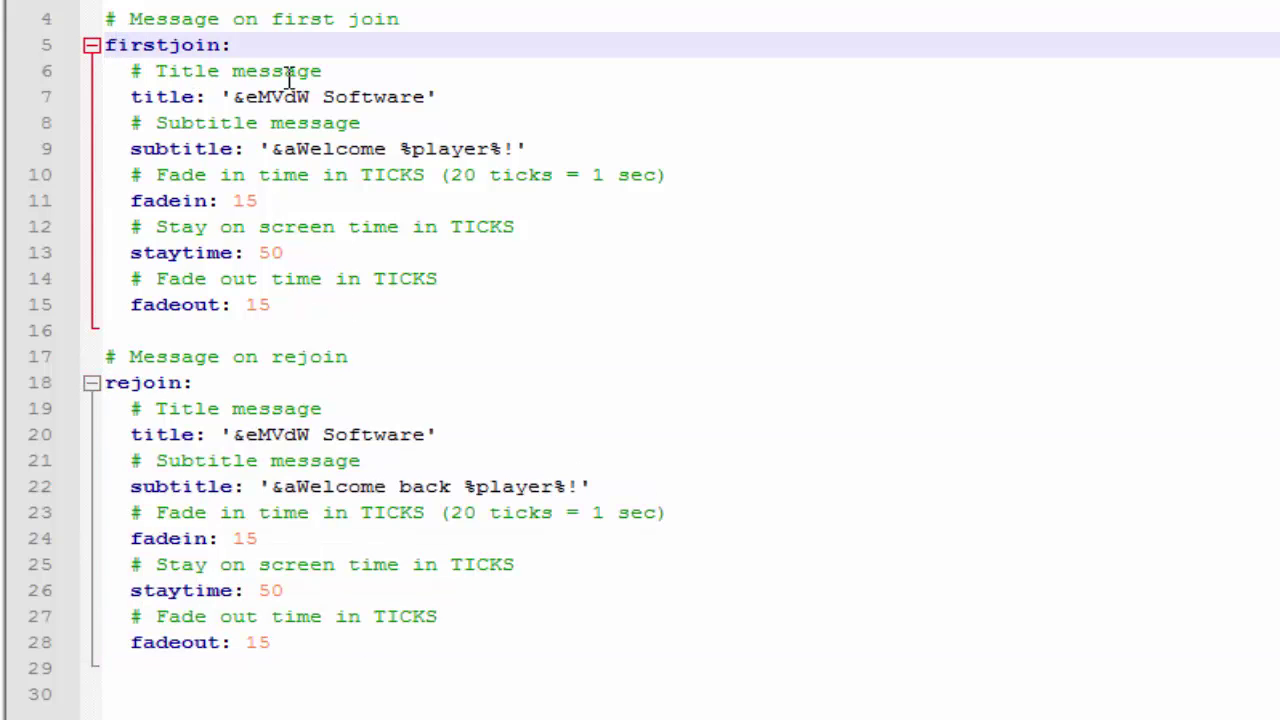
- Change the title value in the firstjoin section to '&4Welcome TO'
drag(427, 96, 236, 100)
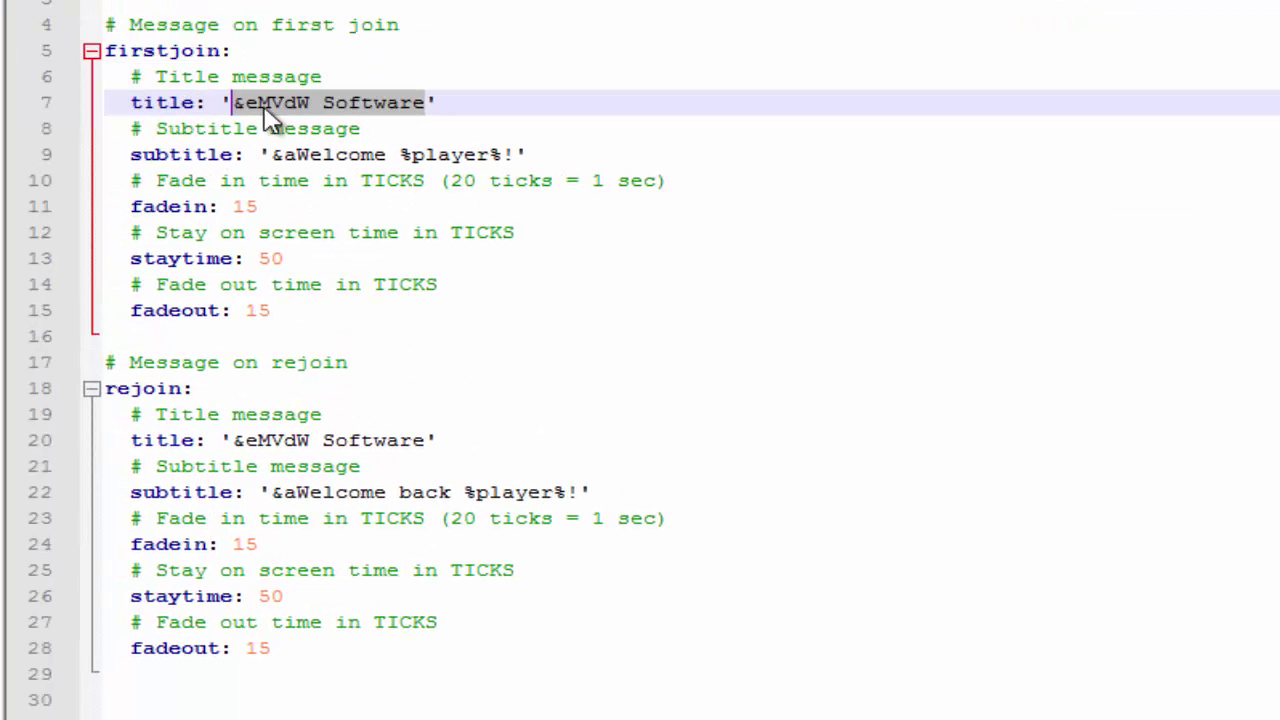
click(248, 102)
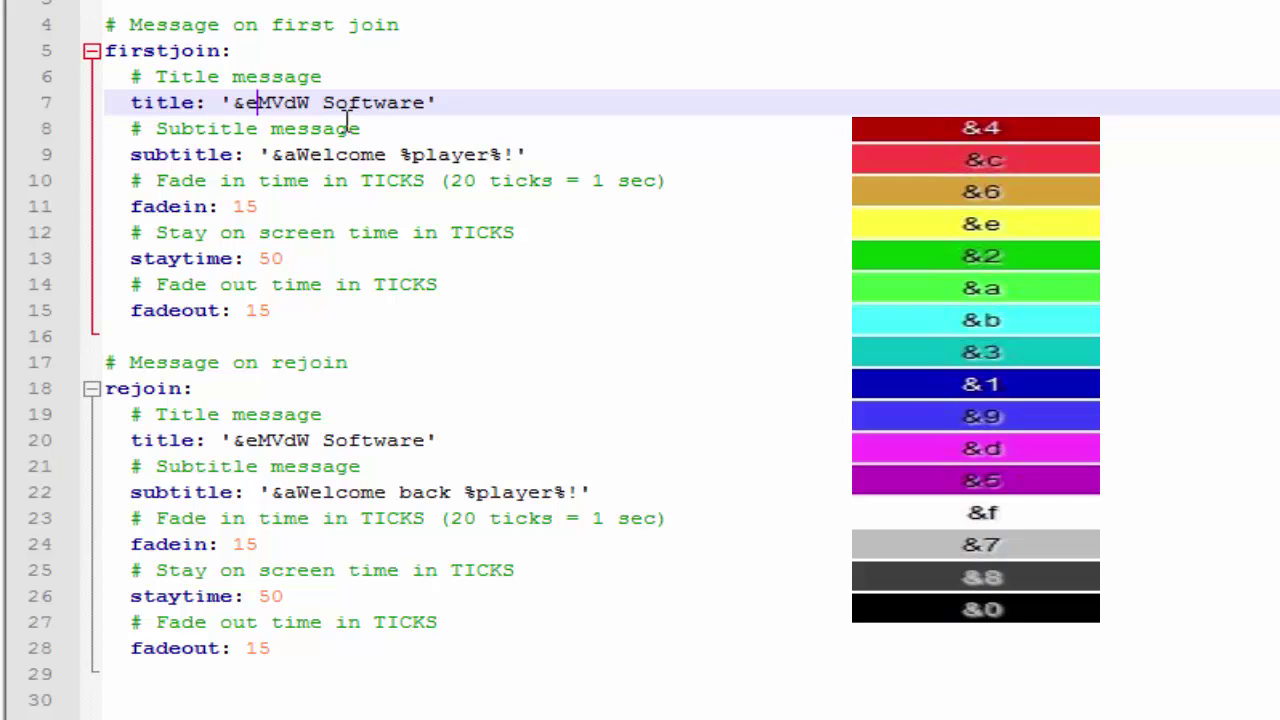
click(258, 102)
key(BackSpace)
text(4)
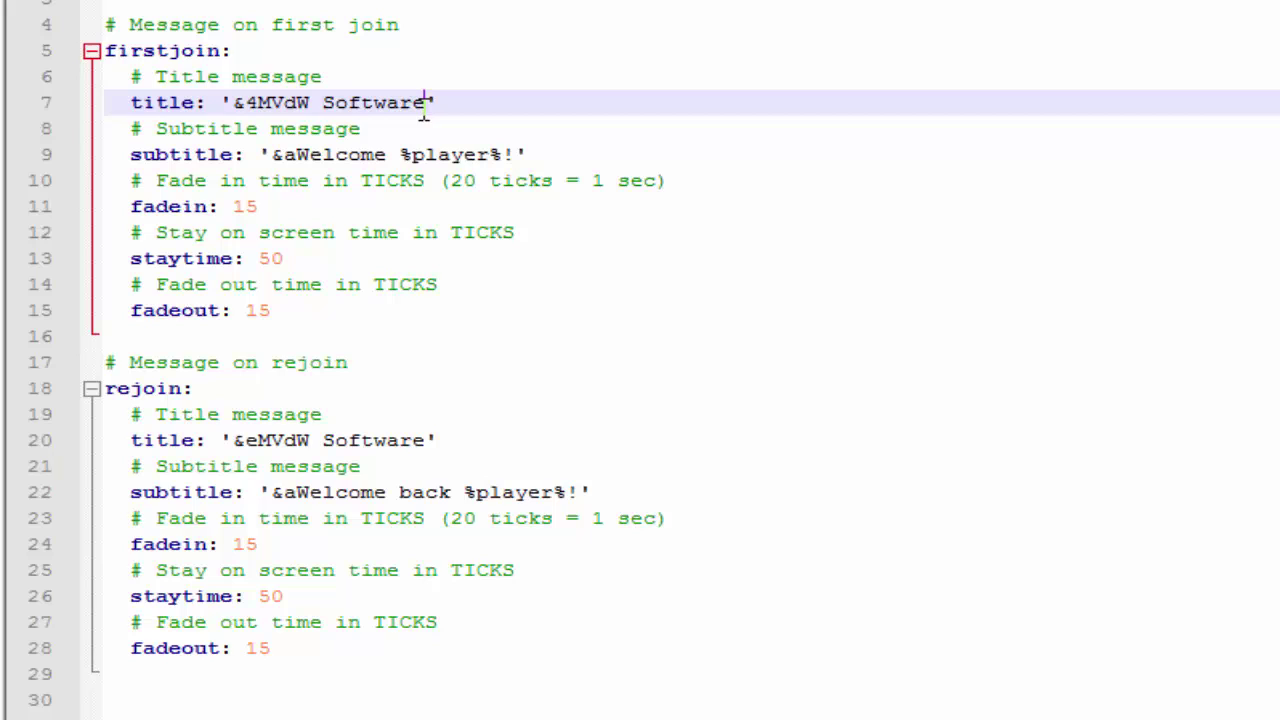
drag(425, 106, 265, 102)
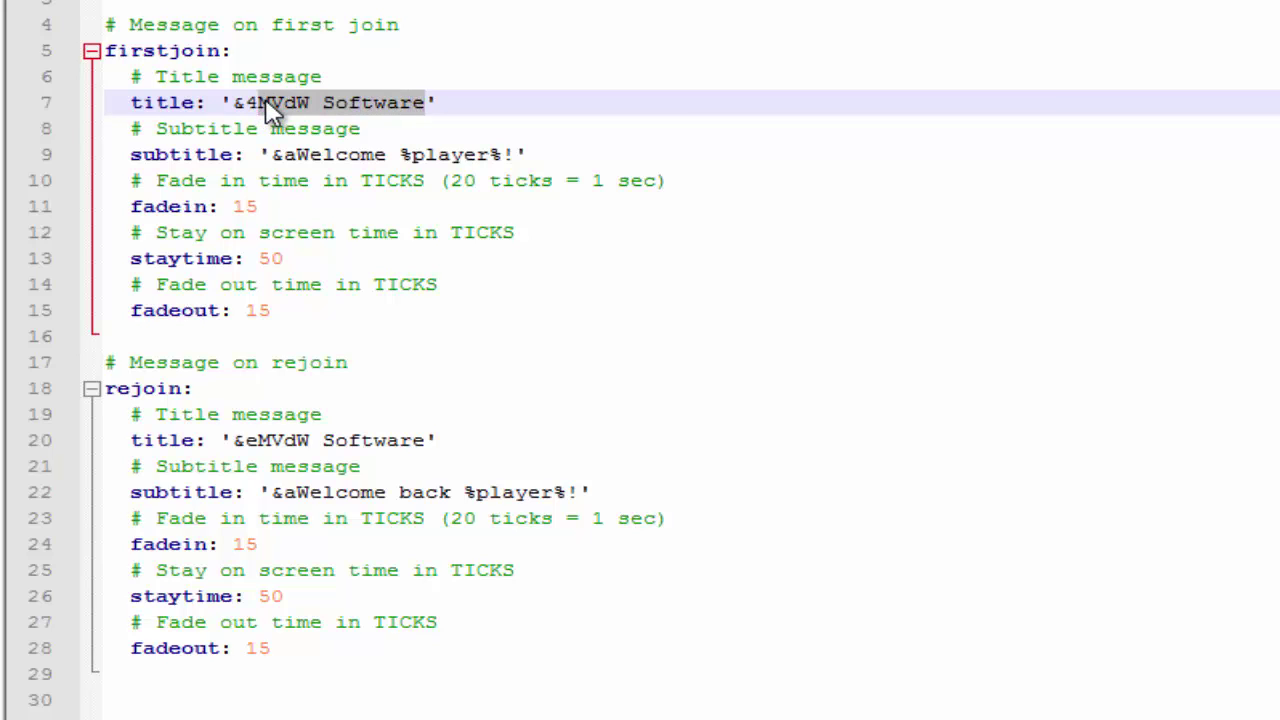
text(T)
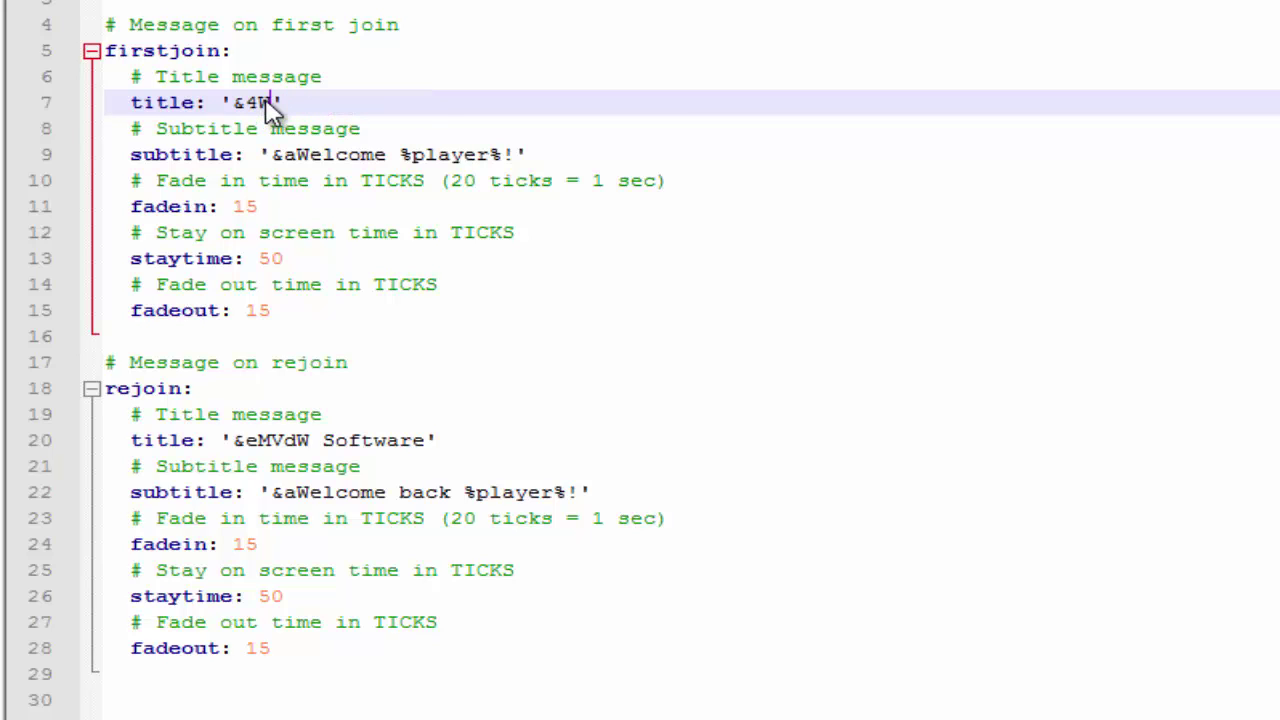
text(elcome TO)
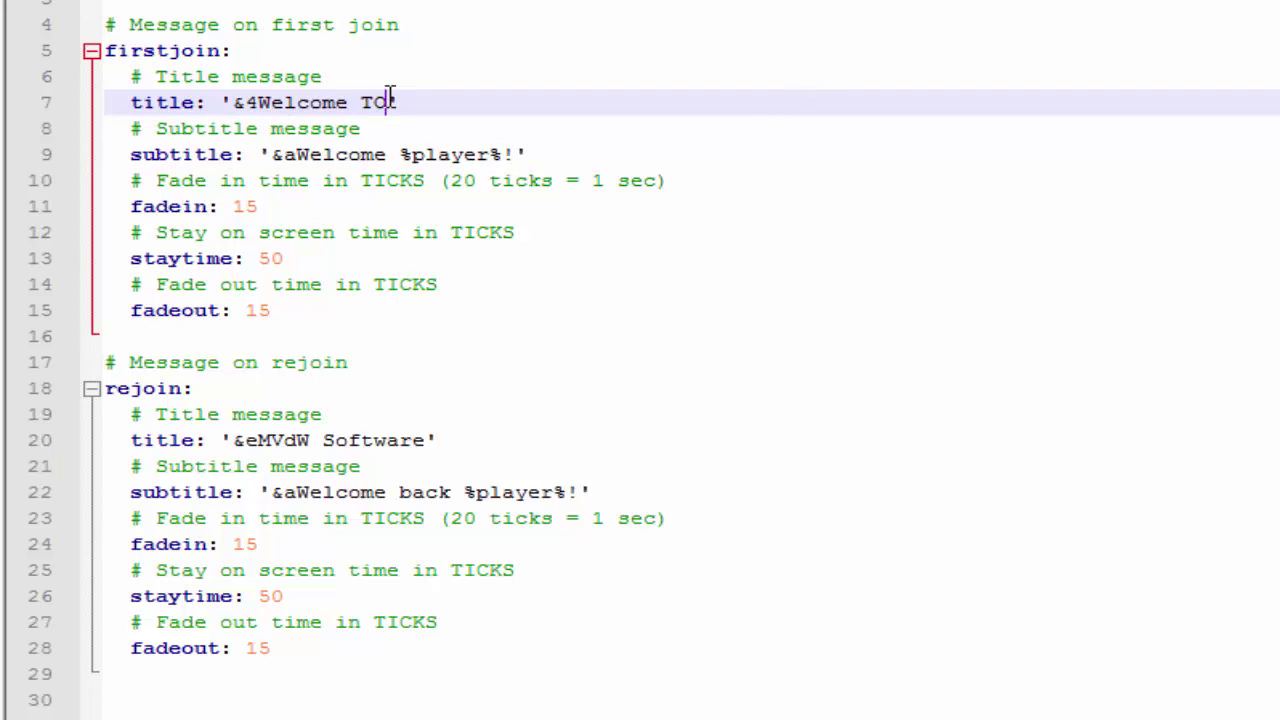
- Replace the word Welcome in the firstjoin subtitle with UnoCraft, keeping the &a colour code and the %player% placeholder
drag(296, 157, 395, 162)
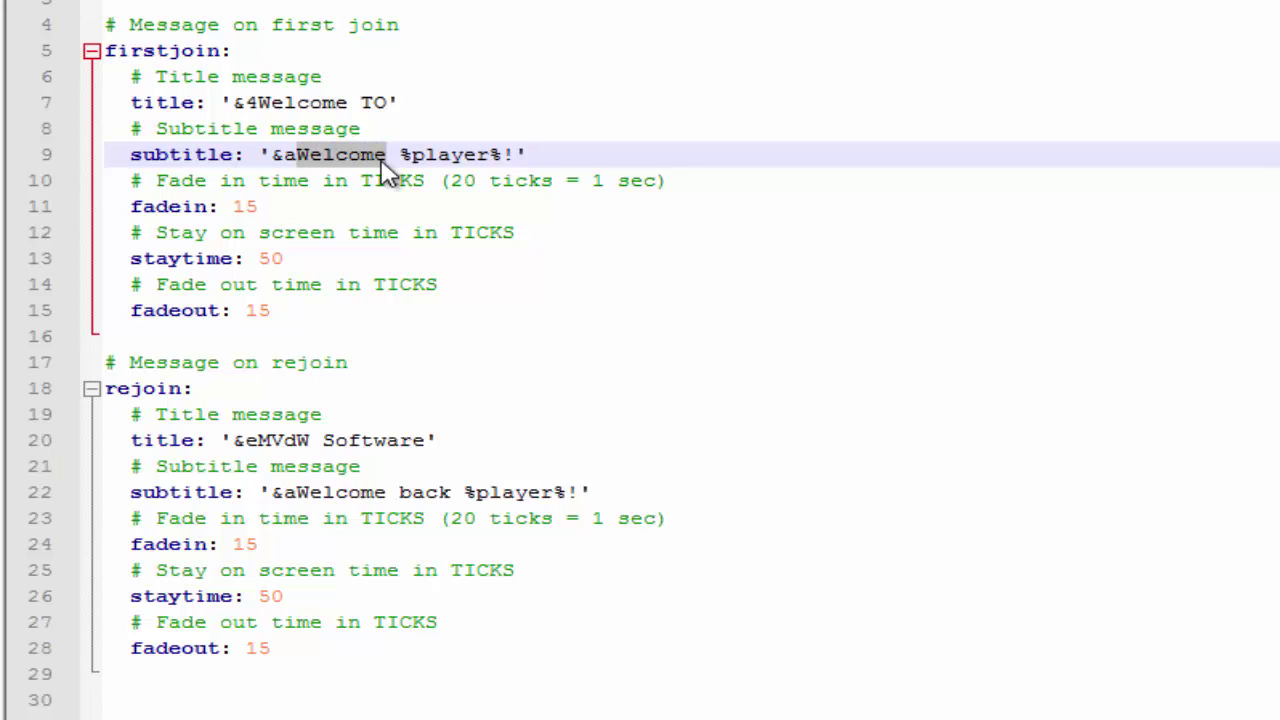
text(UnoCraft)
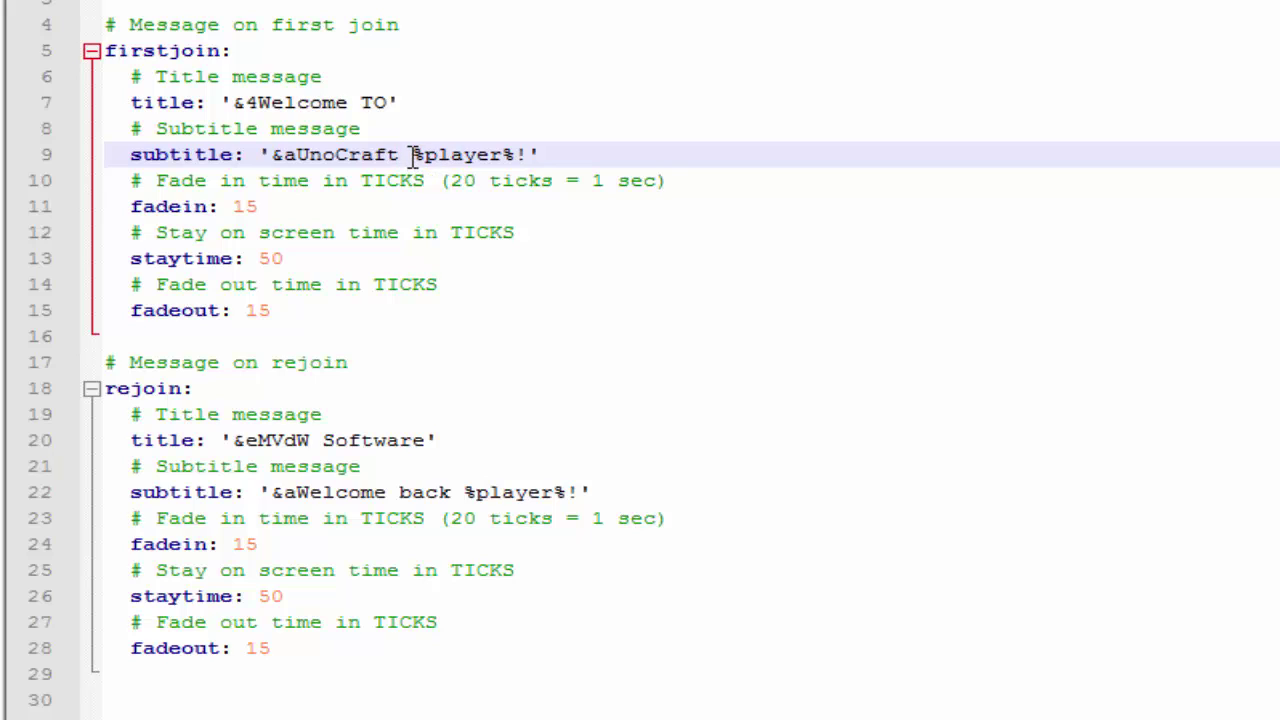
drag(414, 156, 517, 157)
click(501, 155)
drag(414, 156, 522, 155)
click(571, 155)
- Examine the fadein, staytime and fadeout tick values in the firstjoin section
double_click(251, 206)
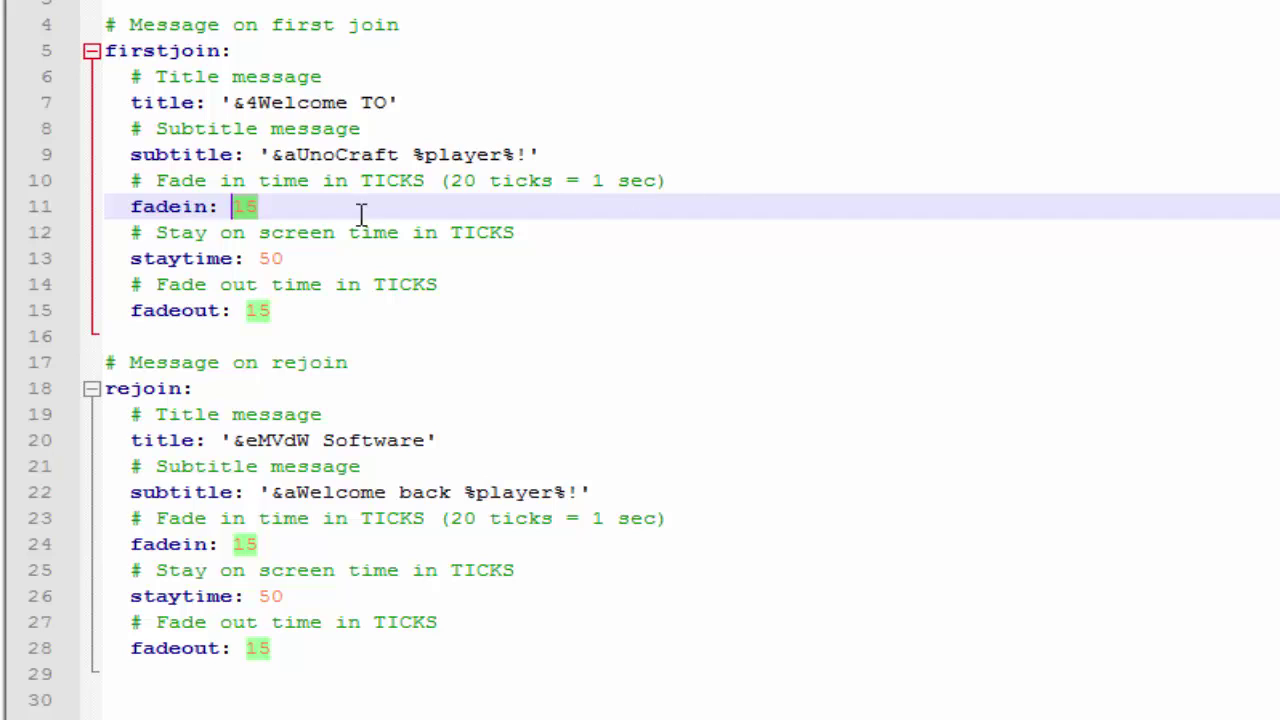
click(266, 208)
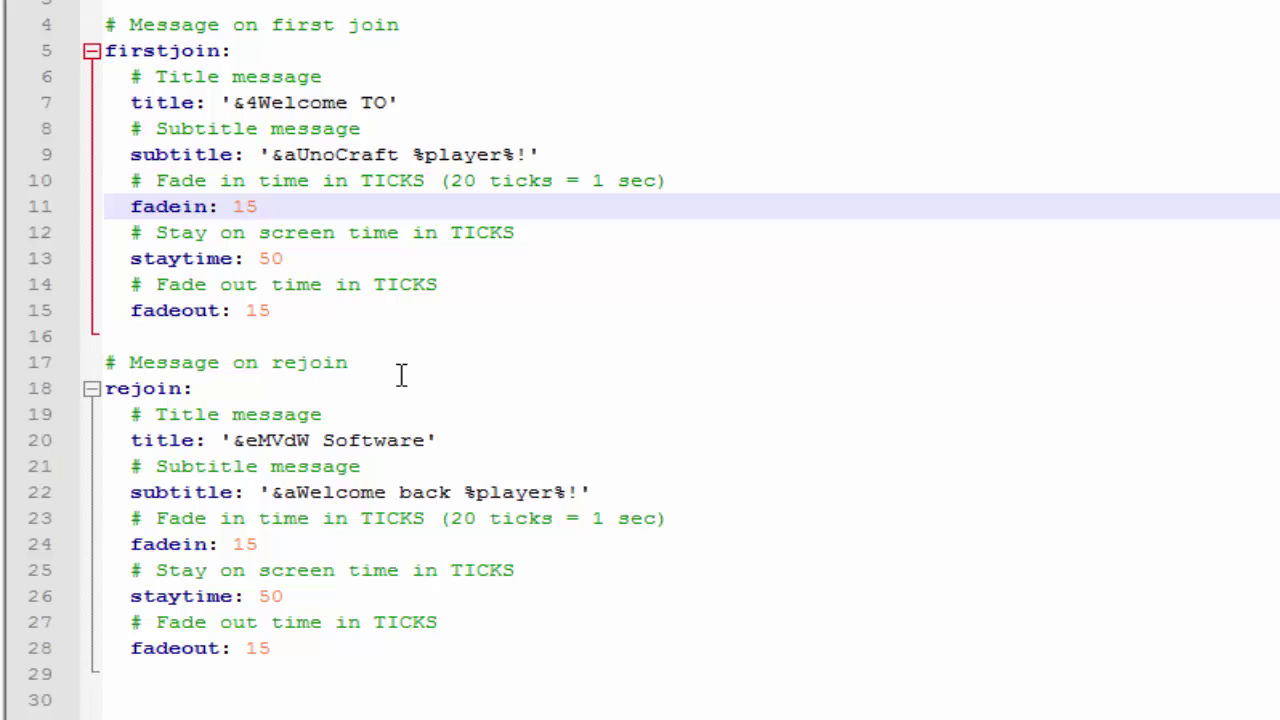
drag(312, 258, 258, 258)
click(334, 258)
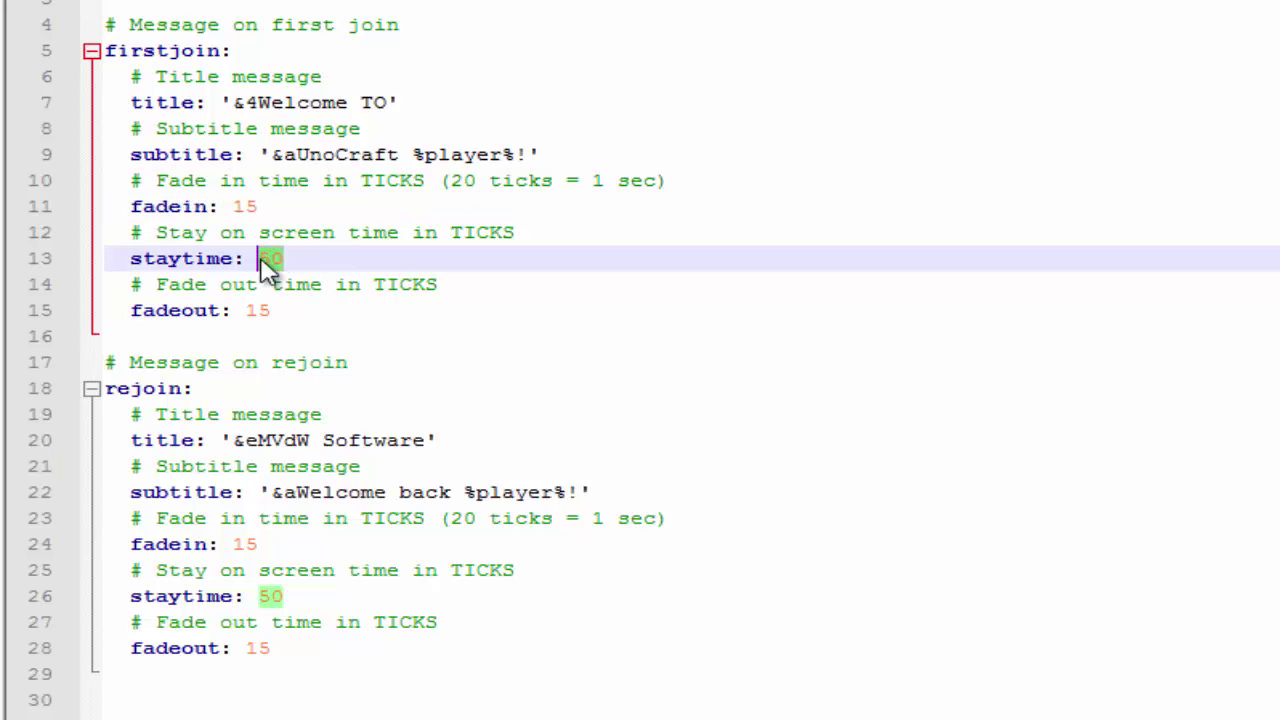
click(288, 258)
drag(302, 258, 257, 262)
click(286, 311)
drag(280, 312, 249, 322)
key(Right)
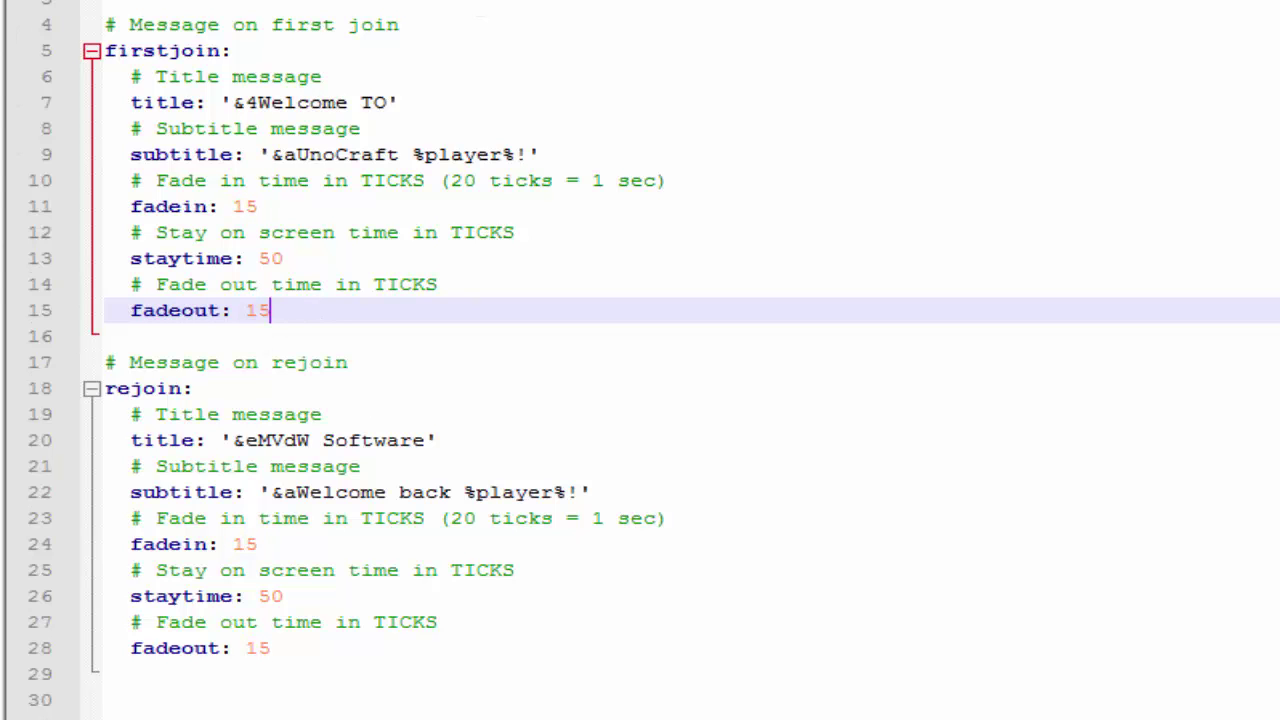
- Close the editor with the changes to config.yml saved, and return to the Spigot Server folder in the file explorer
key(alt+F4)
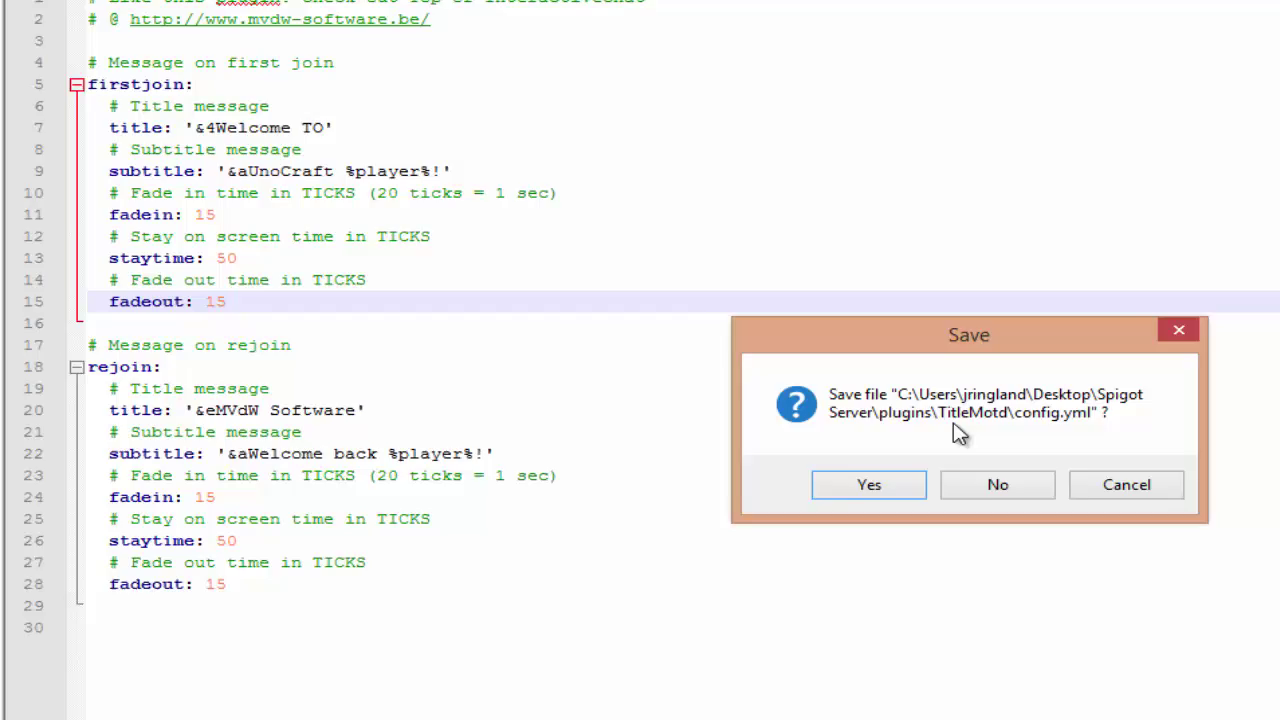
key(Return)
click(120, 706)
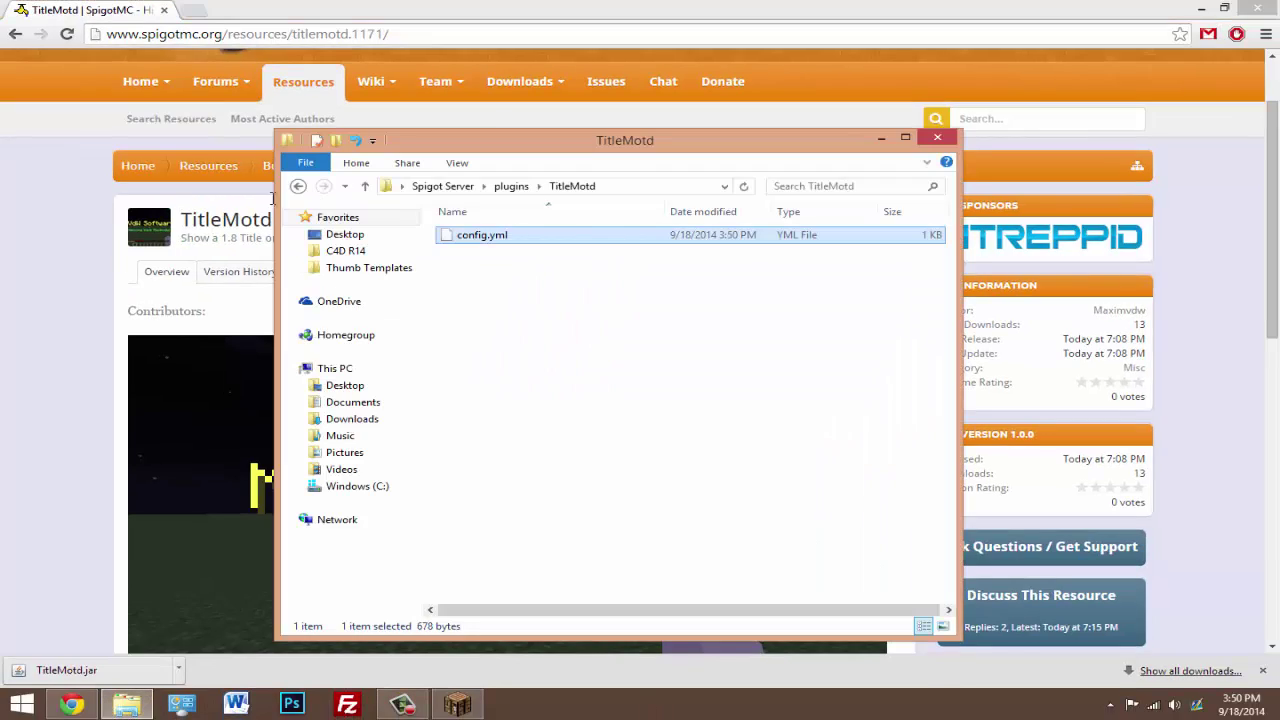
click(298, 186)
click(298, 186)
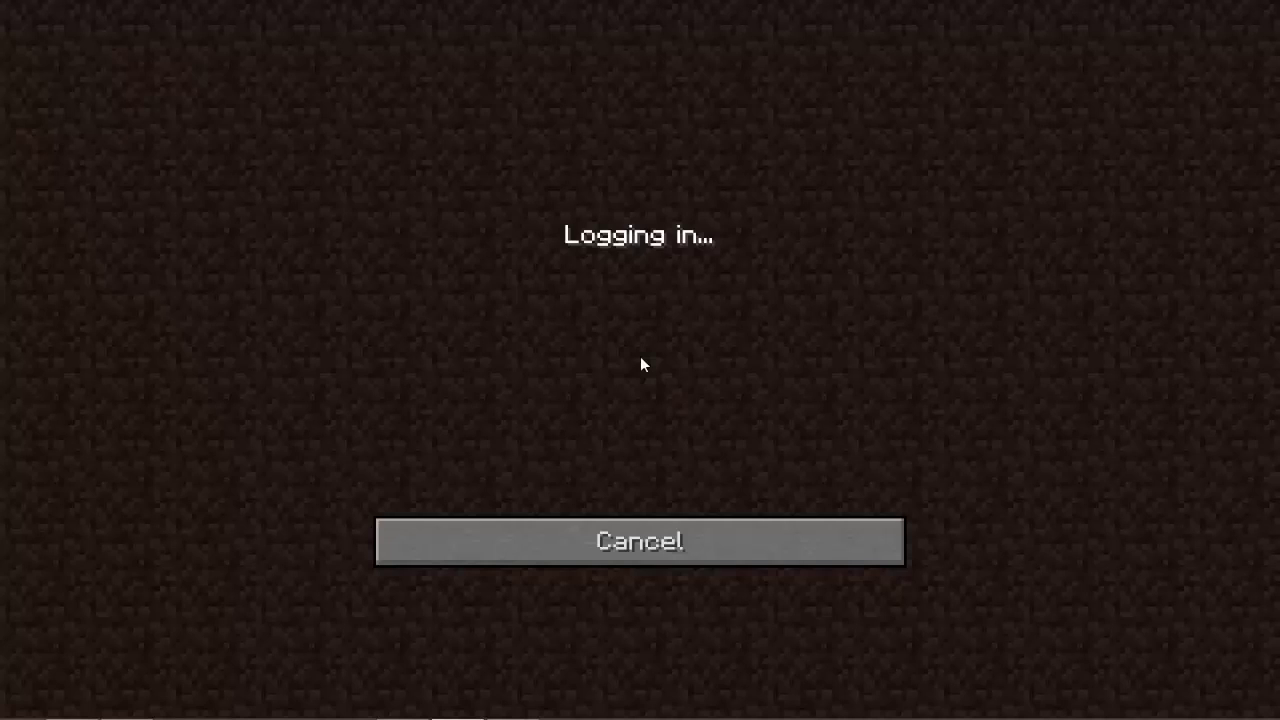